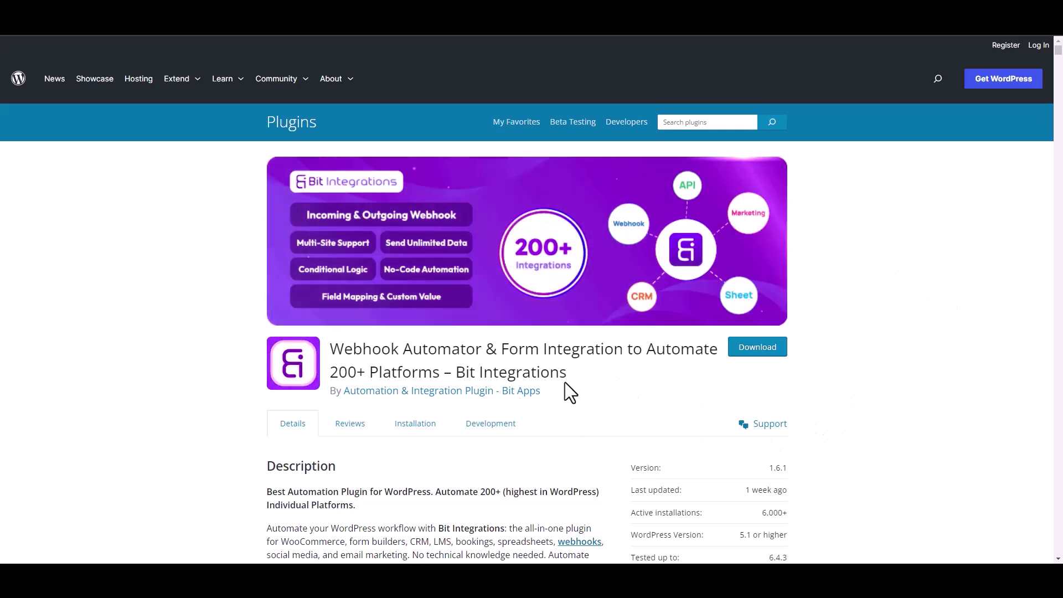
- Create a new integration with WPForms as trigger and Simple Contact Form selected
{"action": "left_click_drag", "start_coordinate": [456, 373], "coordinate": [579, 384]}
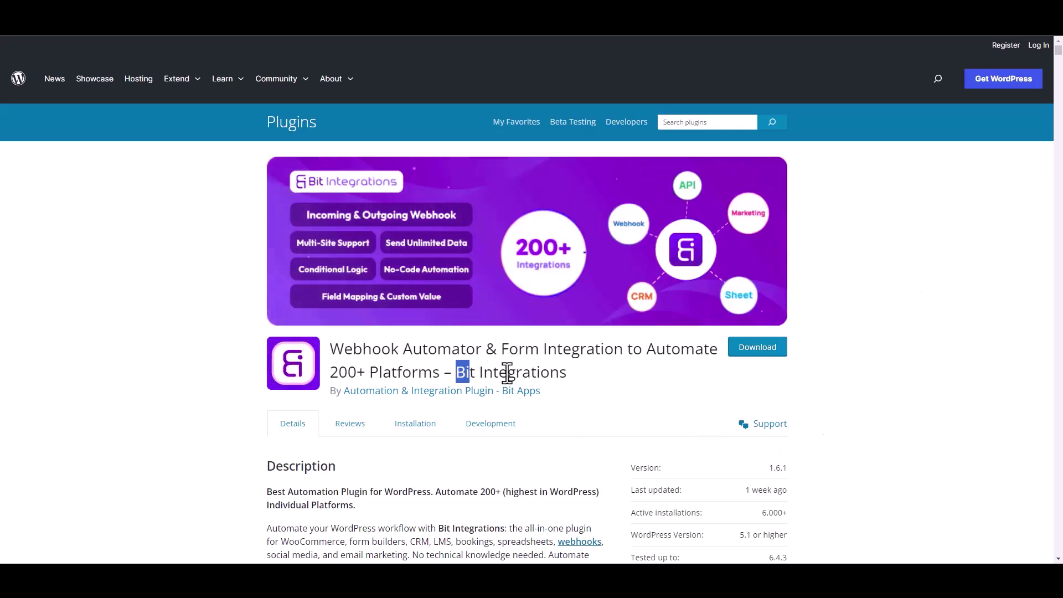
{"action": "left_click", "coordinate": [587, 388]}
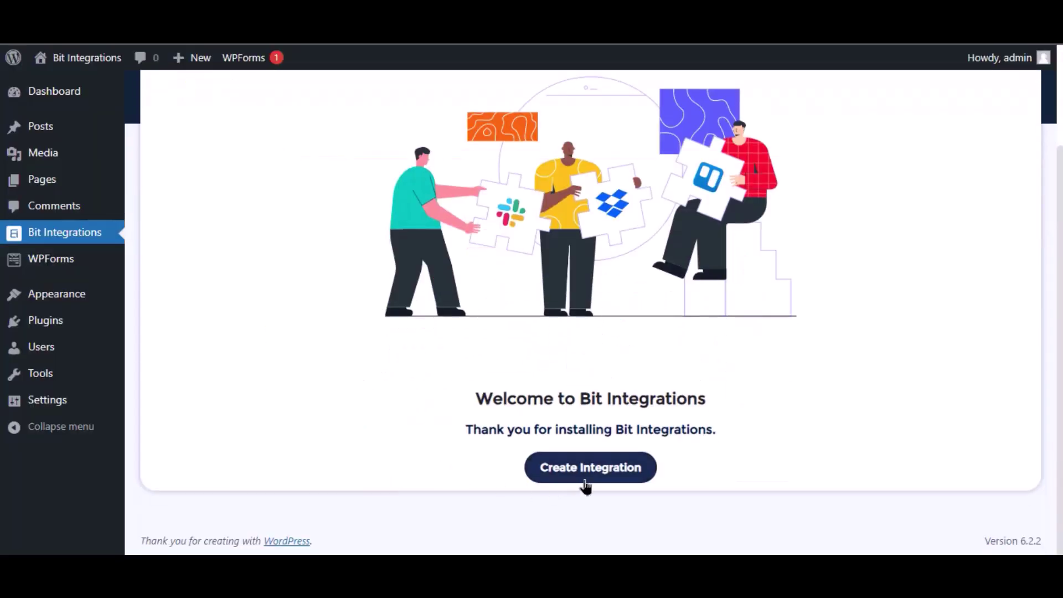
{"action": "left_click", "coordinate": [585, 484]}
{"action": "type", "text": "wp"}
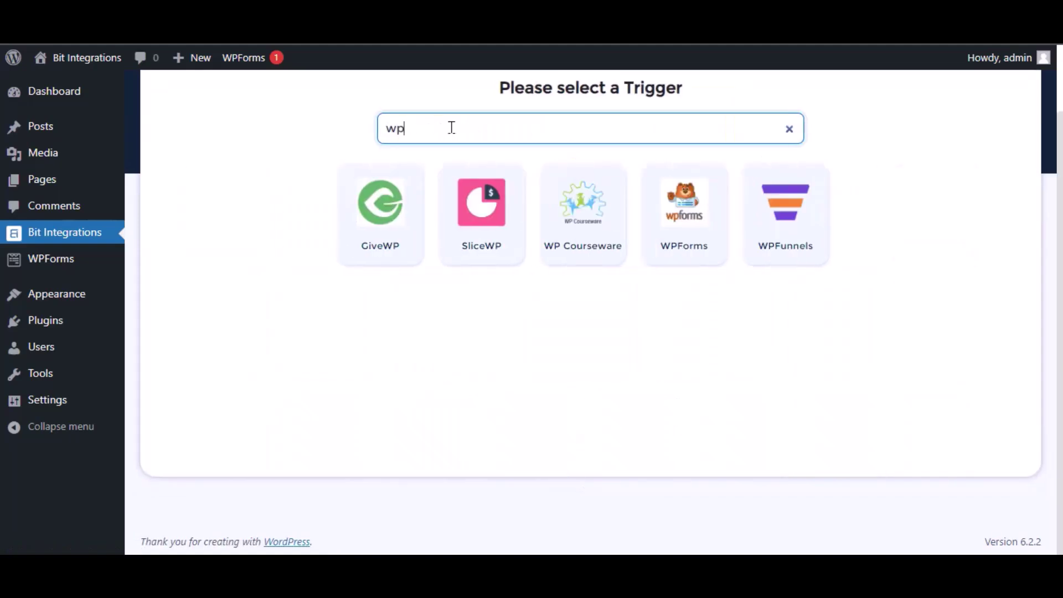
{"action": "left_click", "coordinate": [678, 244]}
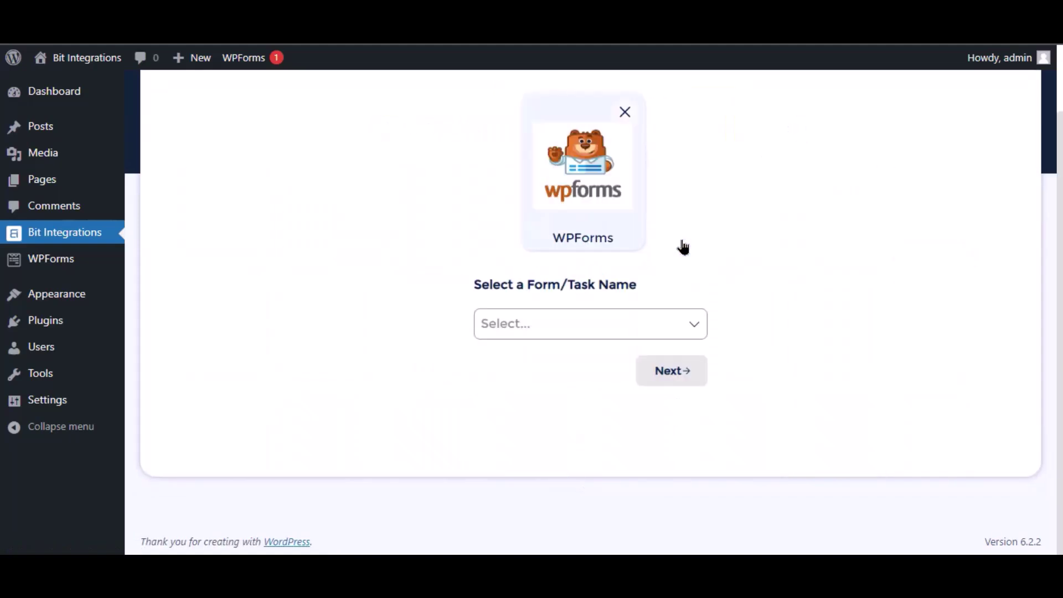
{"action": "left_click", "coordinate": [571, 320]}
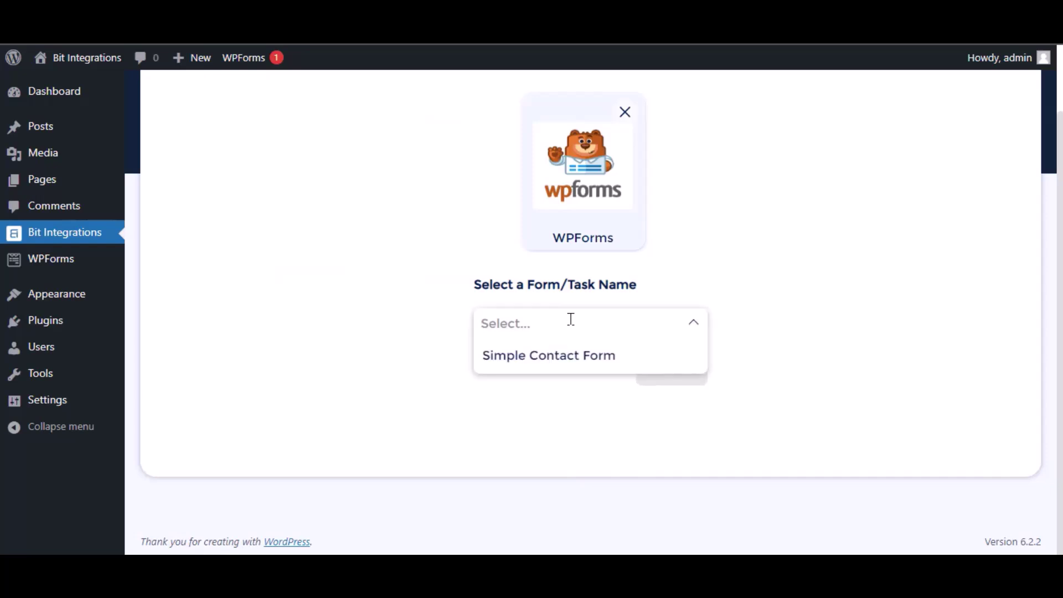
{"action": "left_click", "coordinate": [569, 359]}
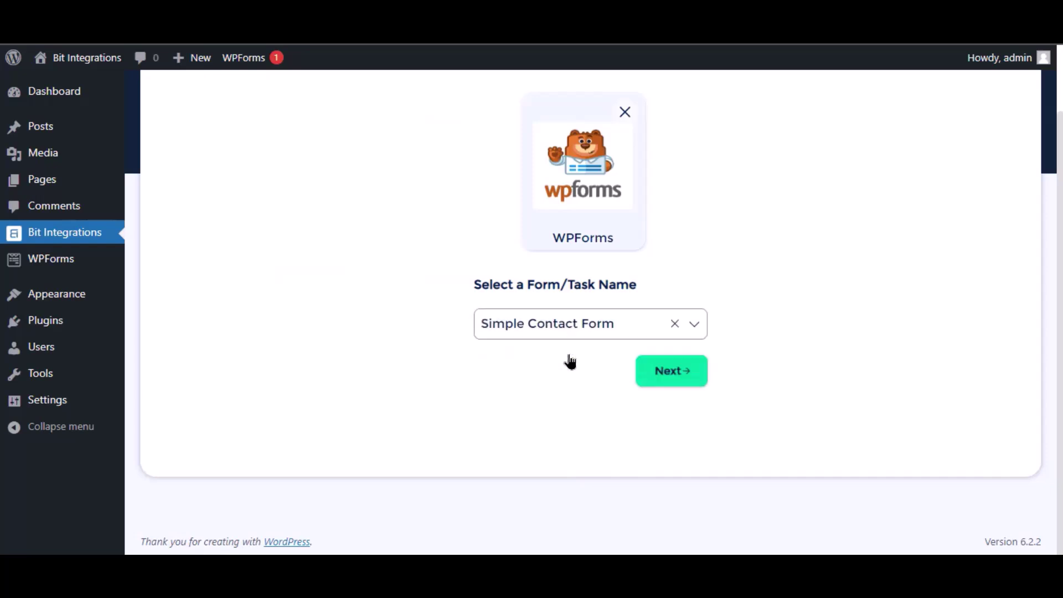
- Choose Autonami as the action and connect to it
{"action": "left_click", "coordinate": [671, 375]}
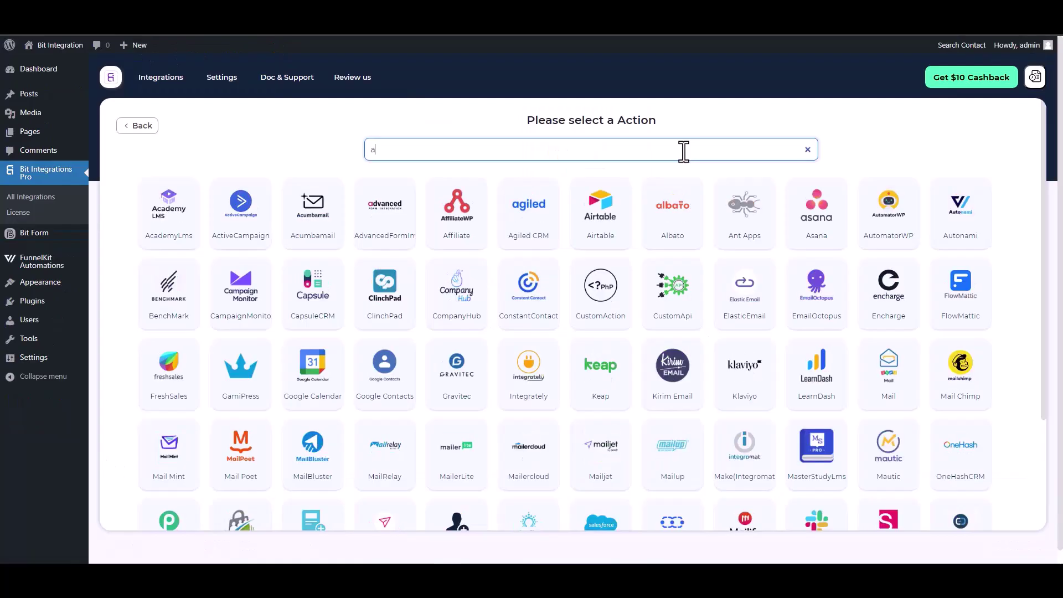
{"action": "type", "text": "ut"}
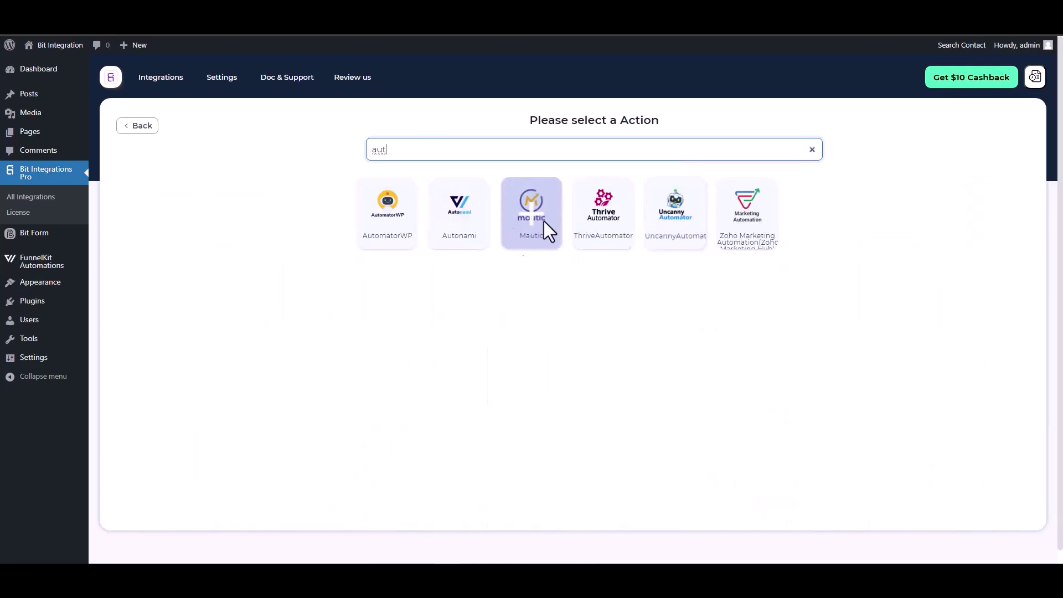
{"action": "left_click", "coordinate": [463, 237]}
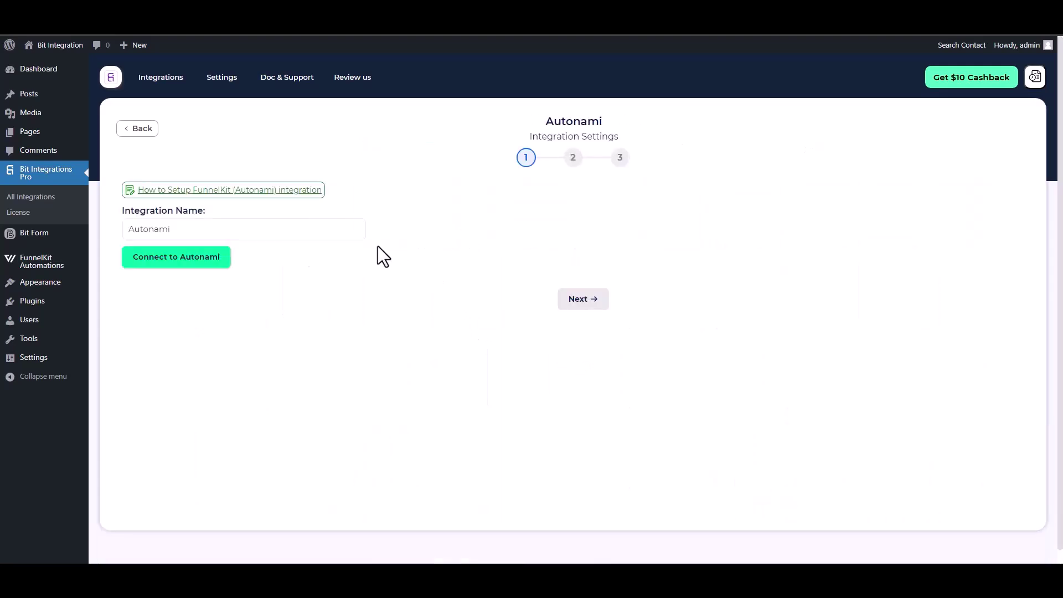
{"action": "left_click", "coordinate": [160, 261]}
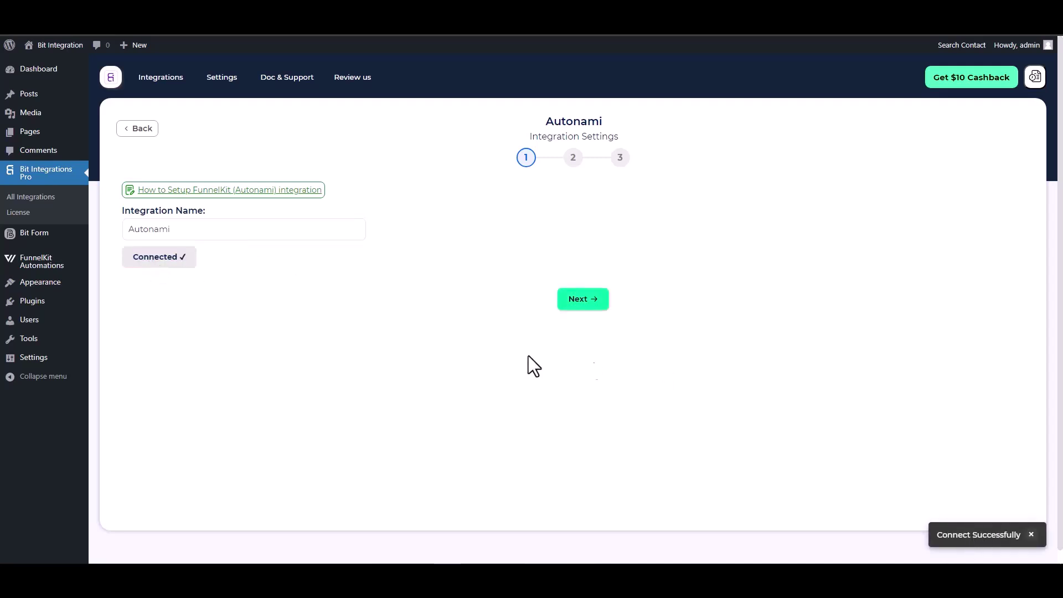
{"action": "left_click", "coordinate": [582, 307]}
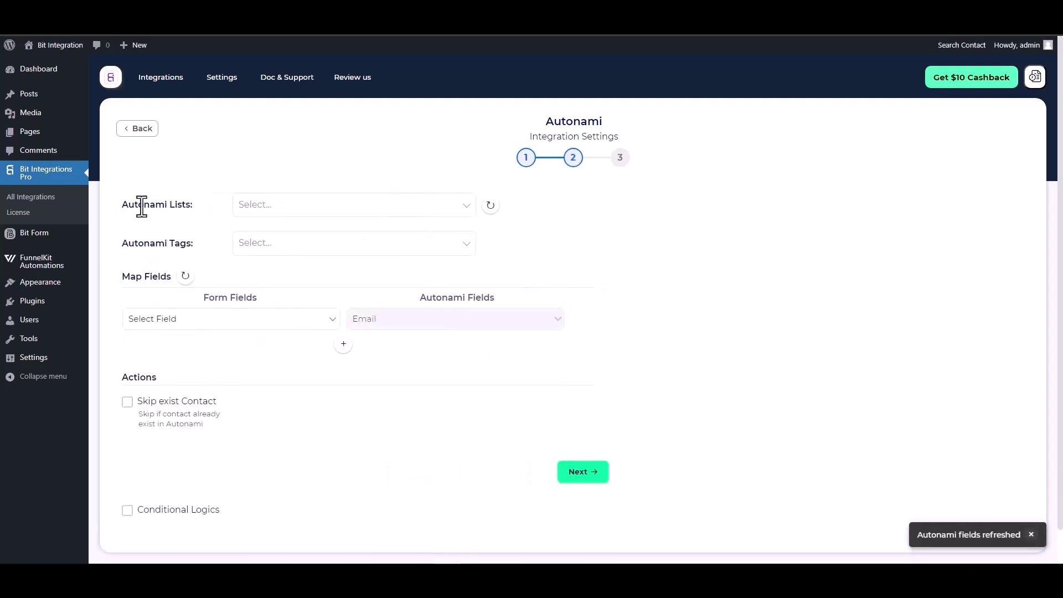
- Assign the Bit Integrations Autonami list and the Bit Integrations tag to contacts
{"action": "left_click", "coordinate": [263, 208]}
{"action": "left_click", "coordinate": [311, 229]}
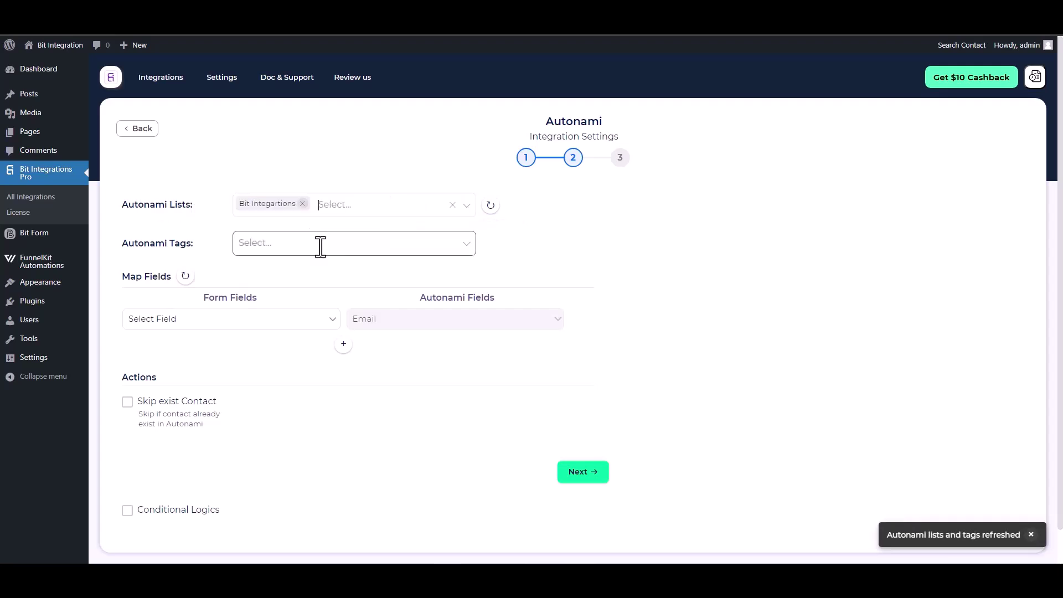
{"action": "left_click", "coordinate": [250, 243]}
{"action": "left_click", "coordinate": [275, 266]}
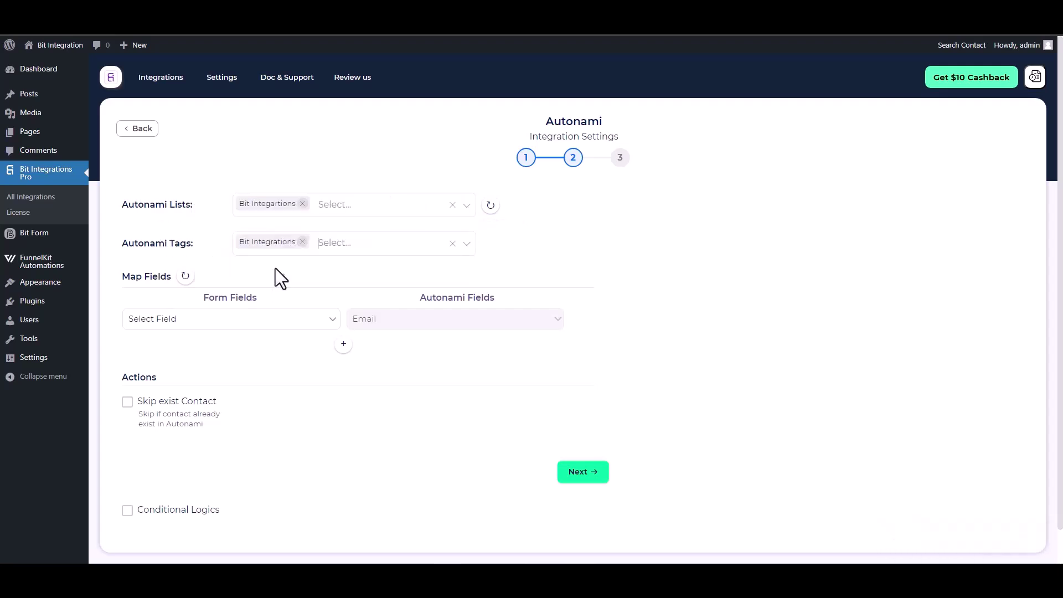
{"action": "scroll", "coordinate": [420, 295], "scroll_direction": "down", "scroll_amount": 1}
- Map the form's Email, First Name and Last Name fields to matching Autonami fields
{"action": "left_click", "coordinate": [222, 284]}
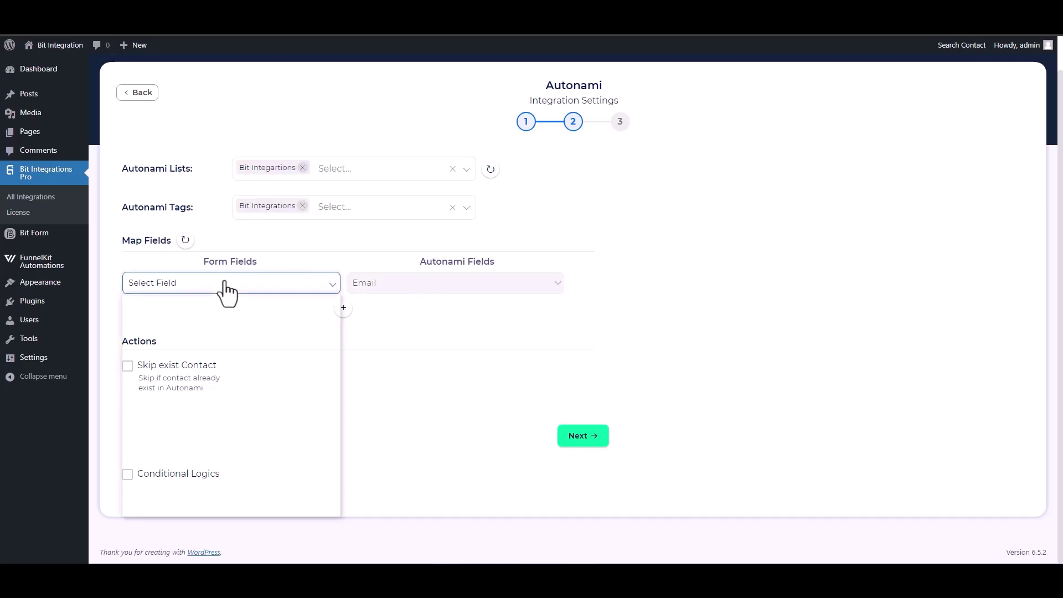
{"action": "left_click", "coordinate": [158, 335]}
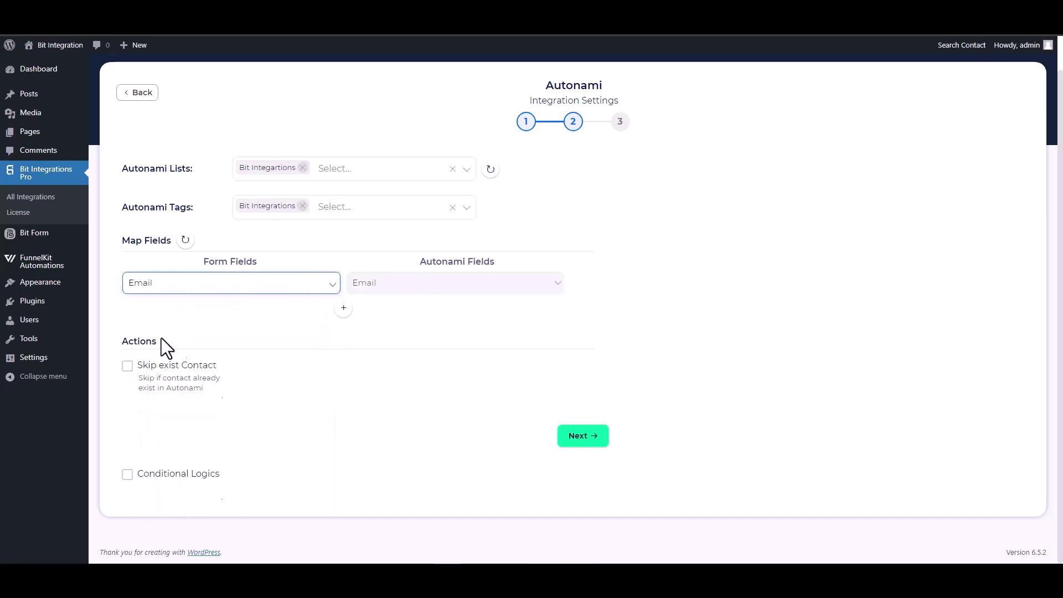
{"action": "left_click", "coordinate": [343, 307]}
{"action": "left_click", "coordinate": [383, 311]}
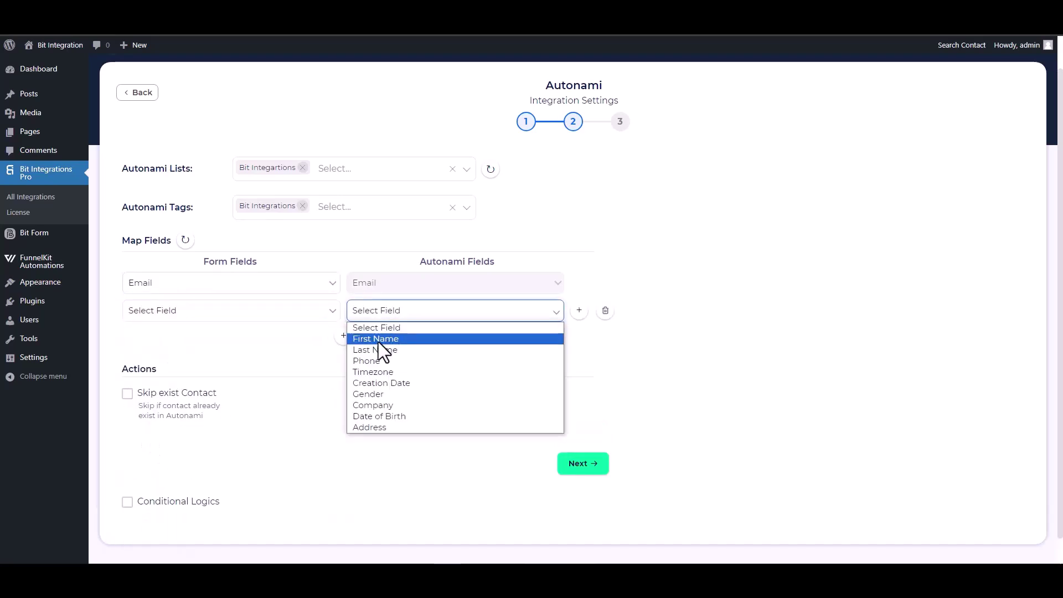
{"action": "left_click", "coordinate": [380, 339]}
{"action": "left_click", "coordinate": [303, 317]}
{"action": "left_click", "coordinate": [138, 350]}
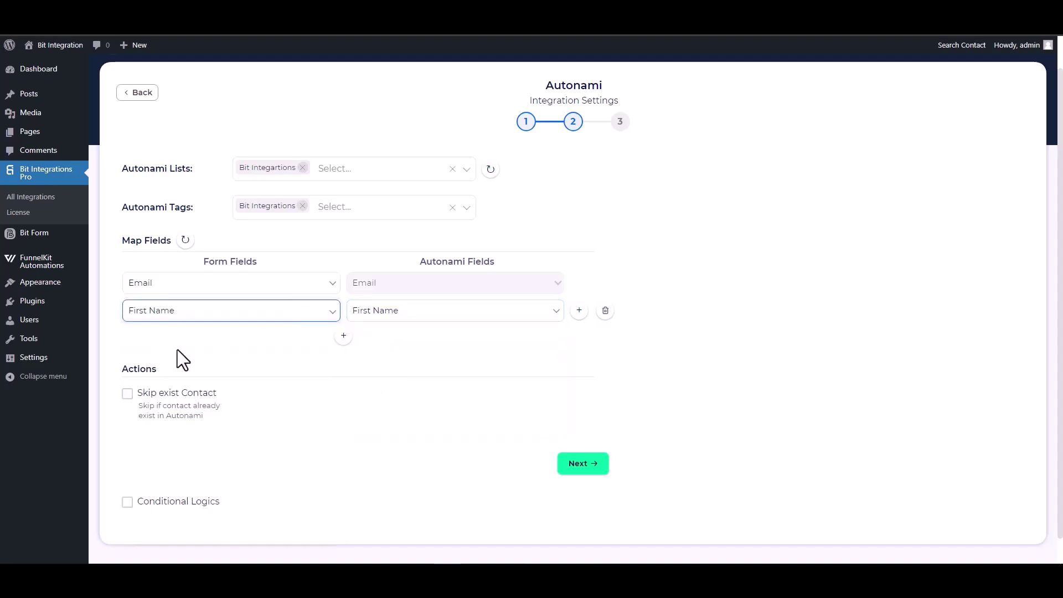
{"action": "left_click", "coordinate": [343, 335]}
{"action": "left_click", "coordinate": [384, 338]}
{"action": "left_click", "coordinate": [383, 377]}
{"action": "left_click", "coordinate": [285, 340]}
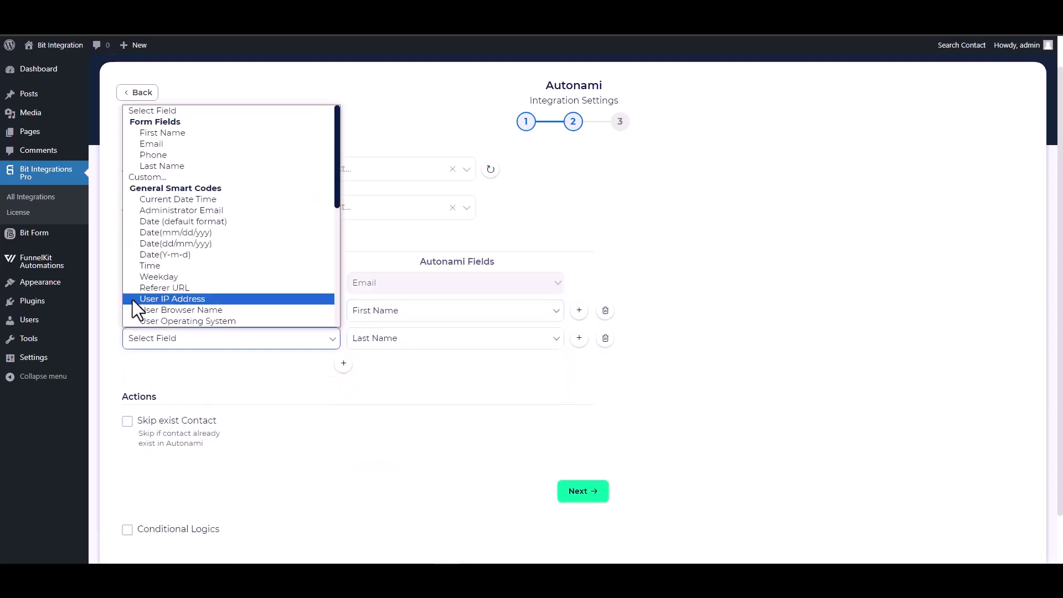
{"action": "left_click", "coordinate": [163, 167]}
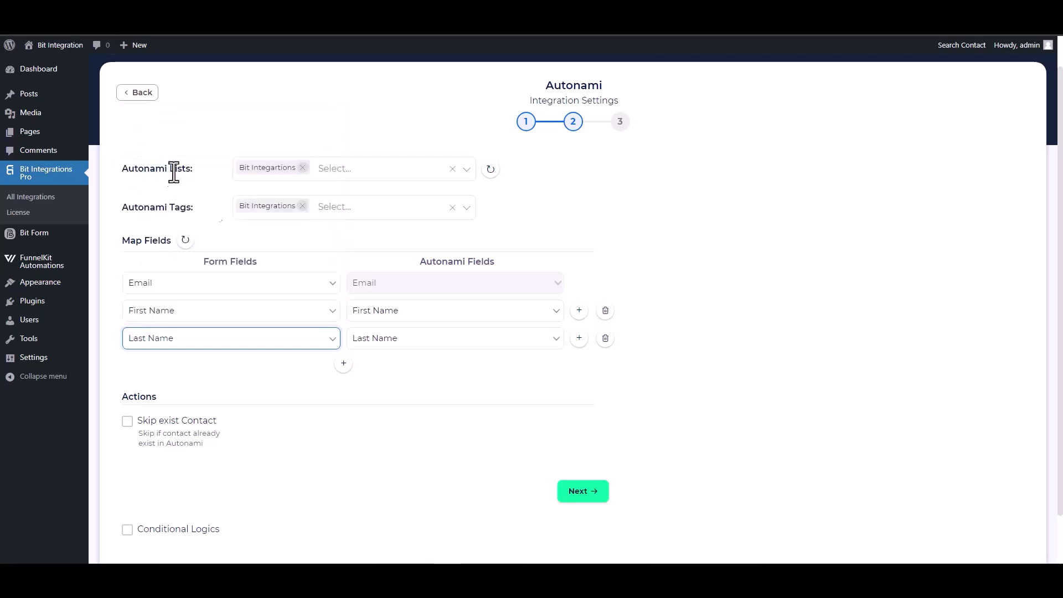
- Add a fourth mapping row linking the form's Phone field to Autonami Phone
{"action": "left_click", "coordinate": [344, 366]}
{"action": "left_click", "coordinate": [368, 365]}
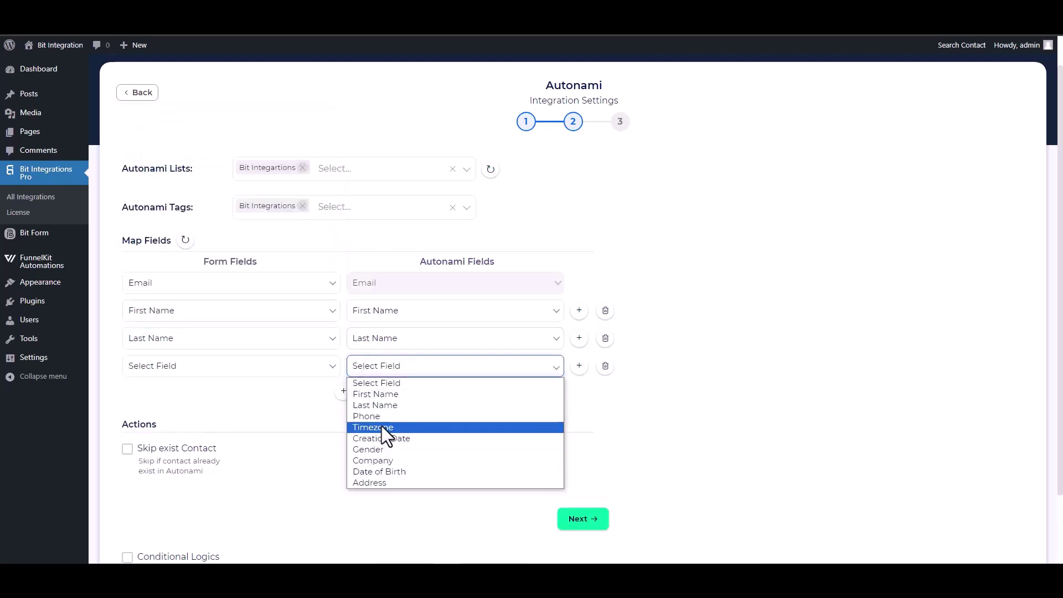
{"action": "left_click", "coordinate": [381, 426]}
{"action": "left_click", "coordinate": [315, 369]}
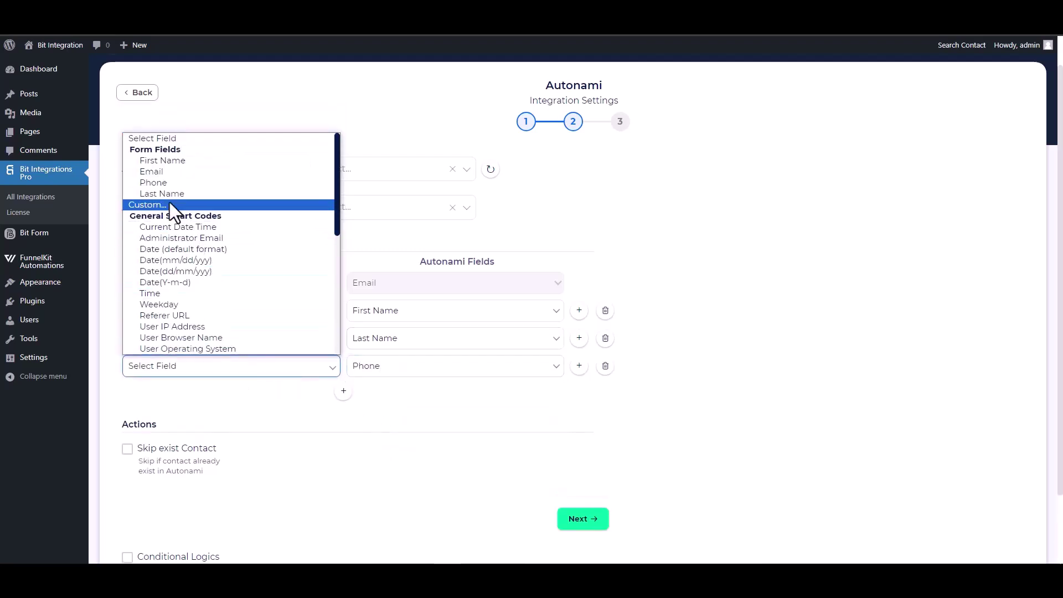
{"action": "left_click", "coordinate": [174, 183]}
{"action": "scroll", "coordinate": [396, 383], "scroll_direction": "down", "scroll_amount": 2}
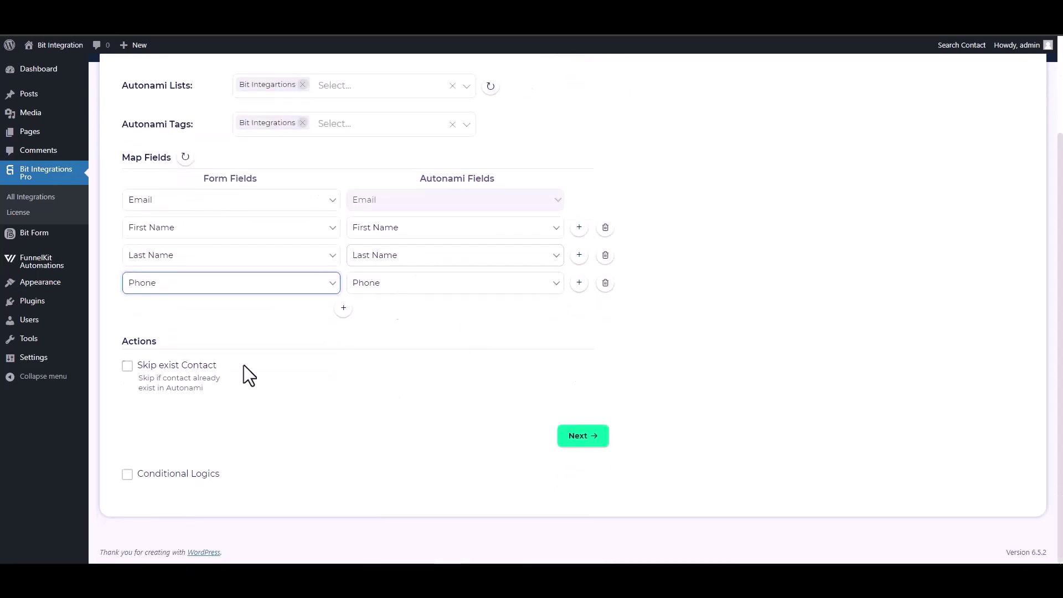
- Leave conditional logic off and finish and save the Autonami integration
{"action": "left_click", "coordinate": [127, 366]}
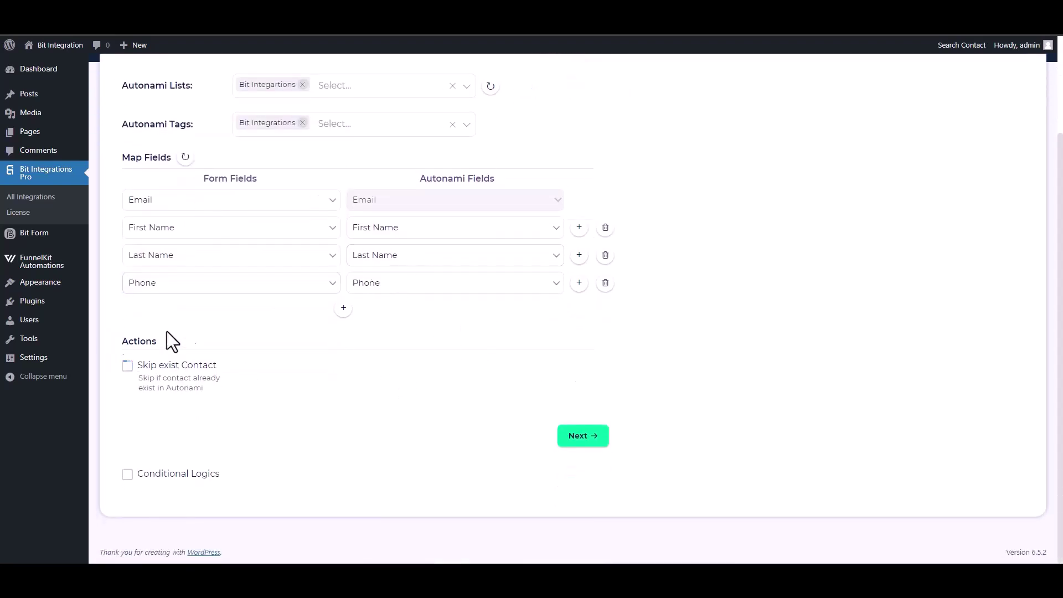
{"action": "left_click", "coordinate": [127, 473]}
{"action": "scroll", "coordinate": [332, 427], "scroll_direction": "down", "scroll_amount": 2}
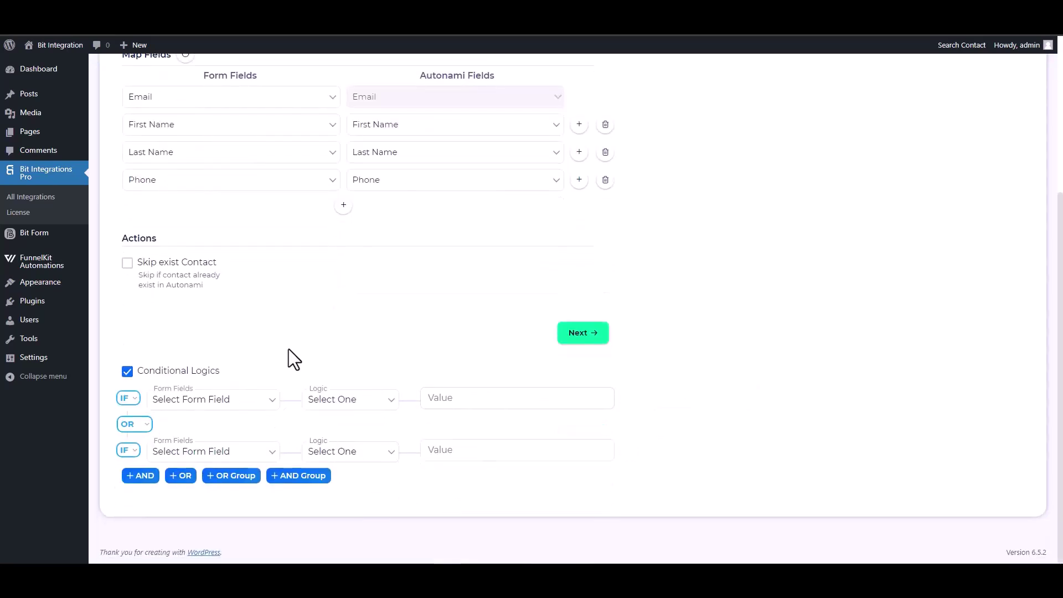
{"action": "left_click", "coordinate": [127, 371]}
{"action": "left_click", "coordinate": [577, 502]}
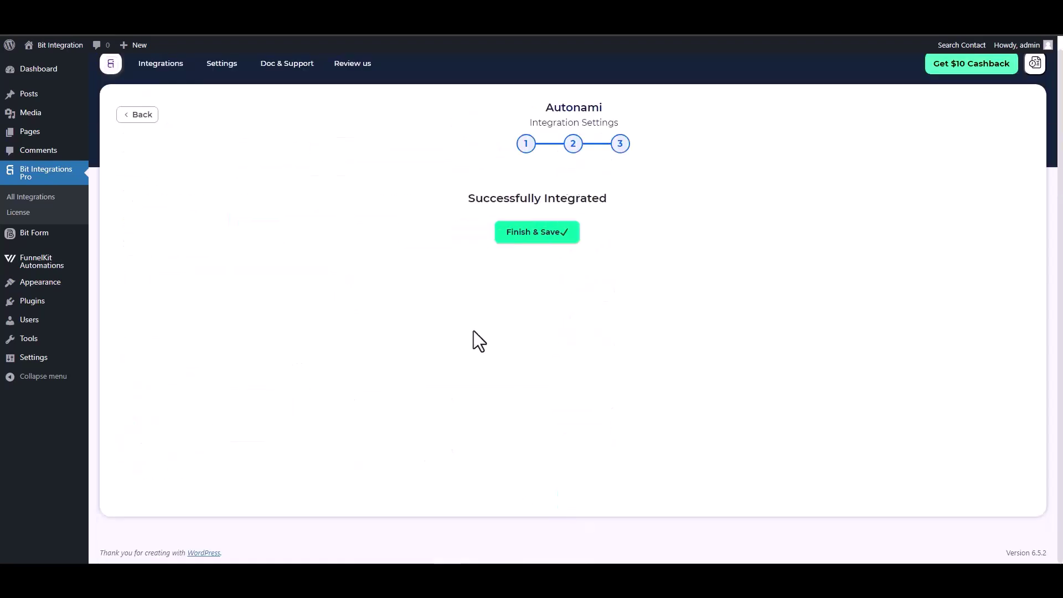
{"action": "left_click", "coordinate": [570, 234]}
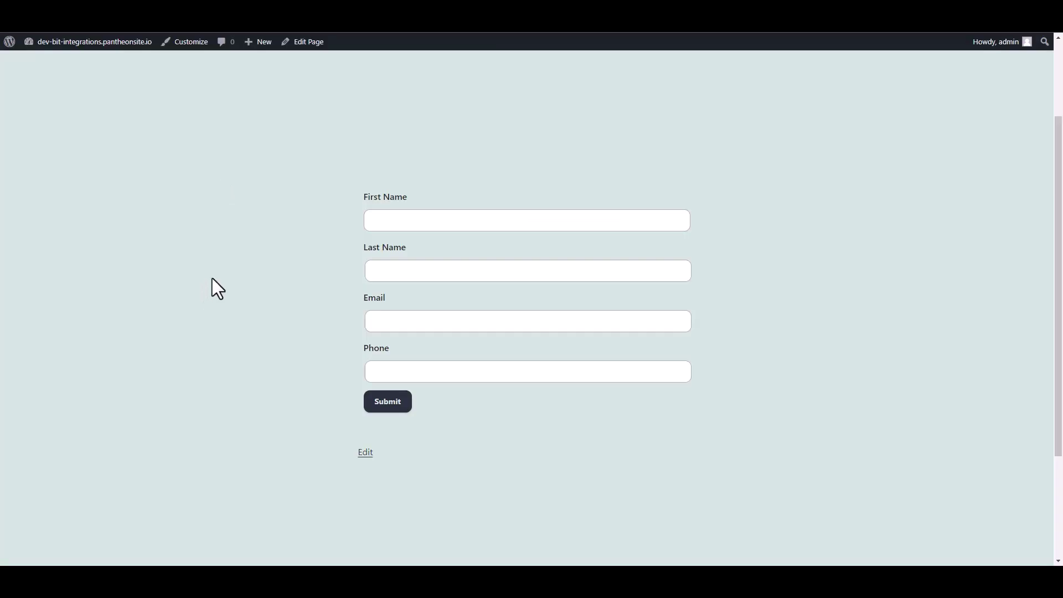
- Submit the contact form as Bit Integrations with an email and phone 444555666
{"action": "left_click", "coordinate": [478, 219]}
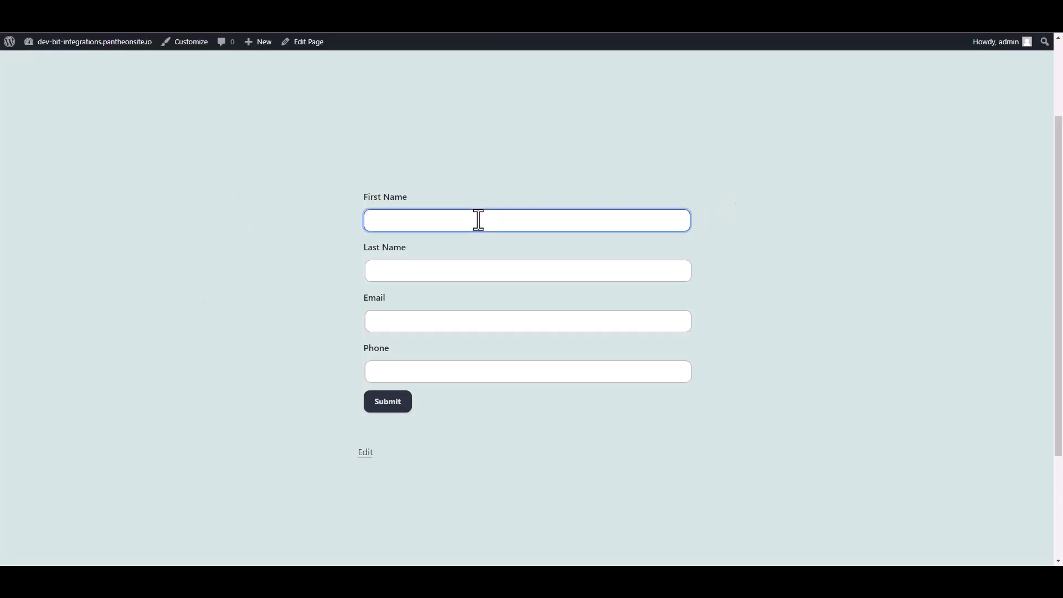
{"action": "type", "text": "Bit"}
{"action": "key", "text": "Tab"}
{"action": "type", "text": "Integra"}
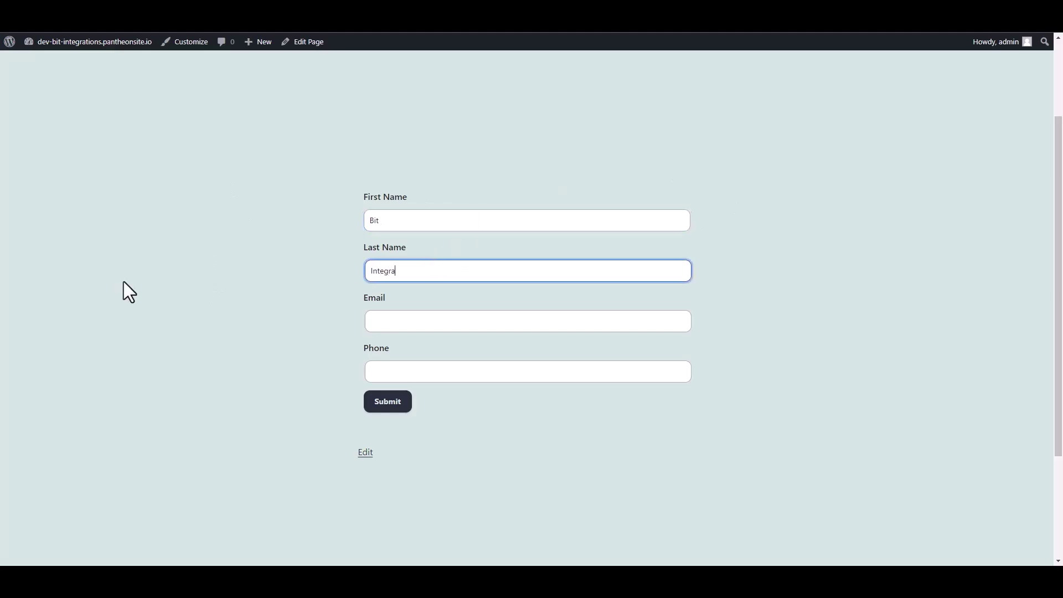
{"action": "type", "text": "tions"}
{"action": "left_click", "coordinate": [392, 324]}
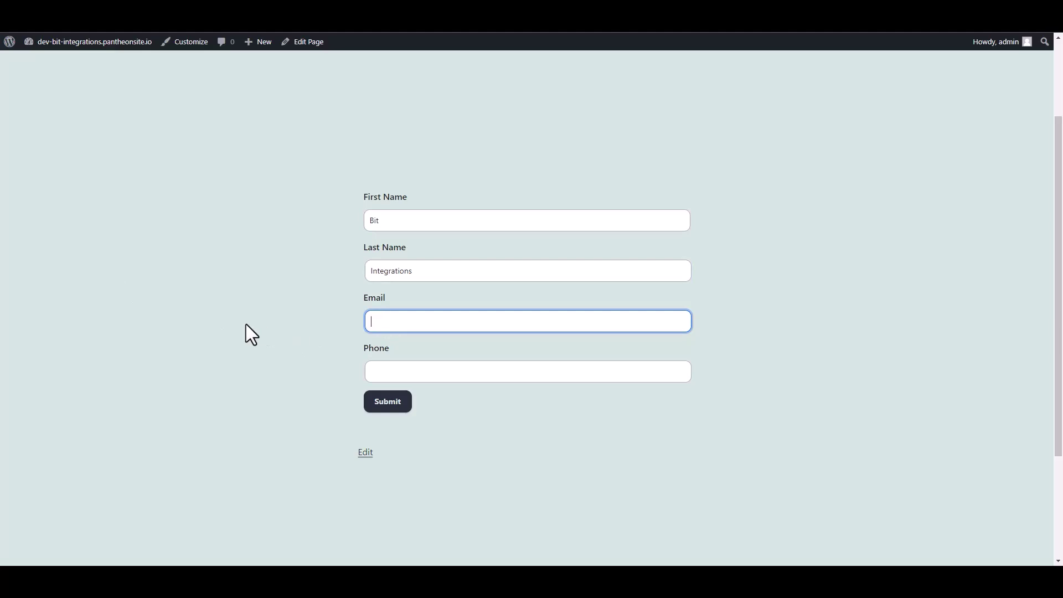
{"action": "left_click", "coordinate": [389, 368]}
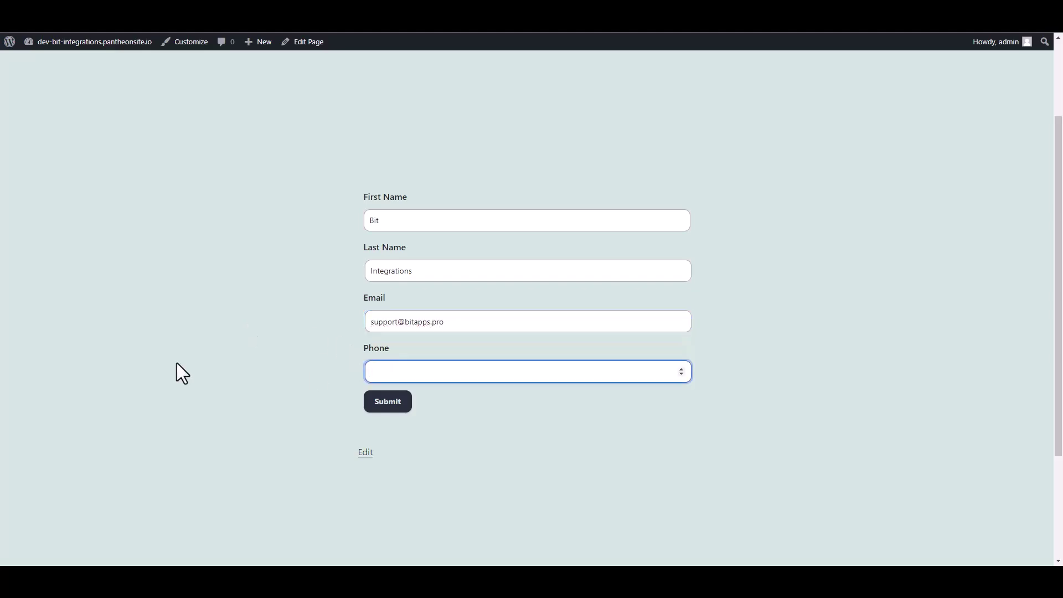
{"action": "type", "text": "44555"}
{"action": "type", "text": "666"}
{"action": "left_click", "coordinate": [387, 402]}
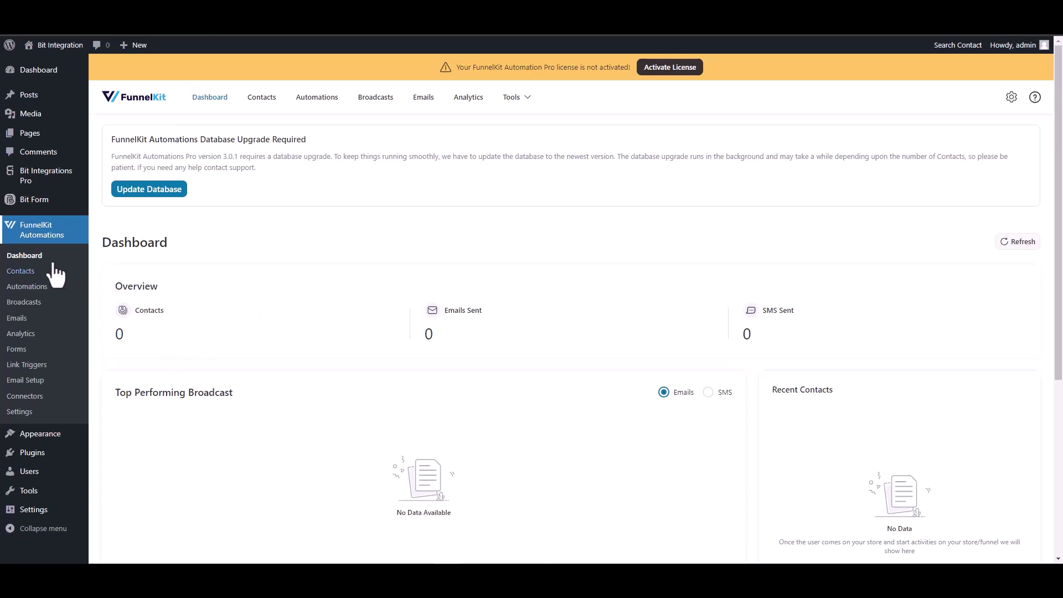
- Open the Bit Integrations contact's profile from the FunnelKit Automations Contacts list
{"action": "left_click", "coordinate": [32, 271]}
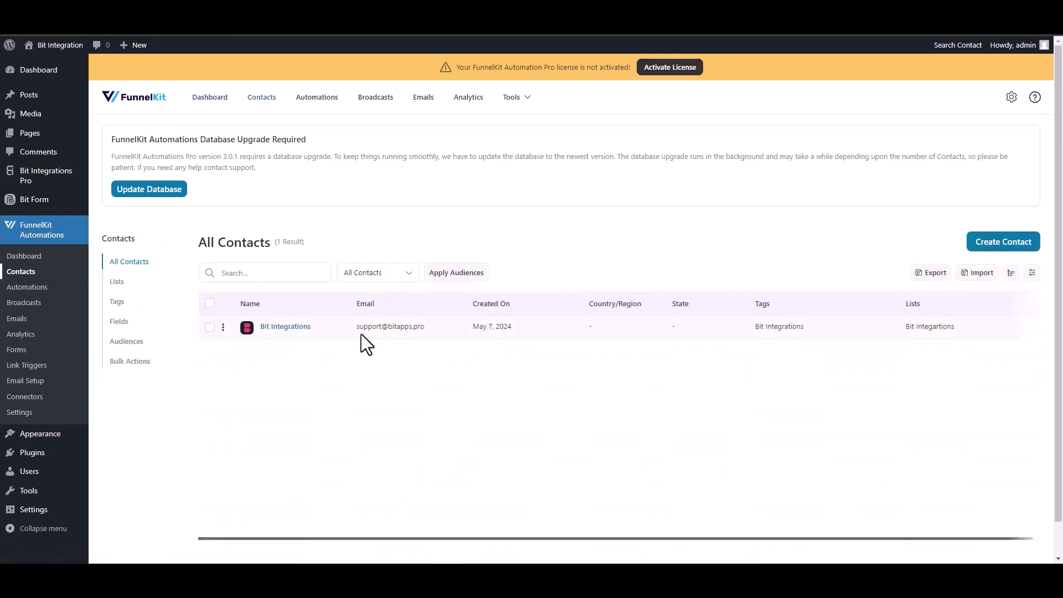
{"action": "left_click", "coordinate": [301, 327]}
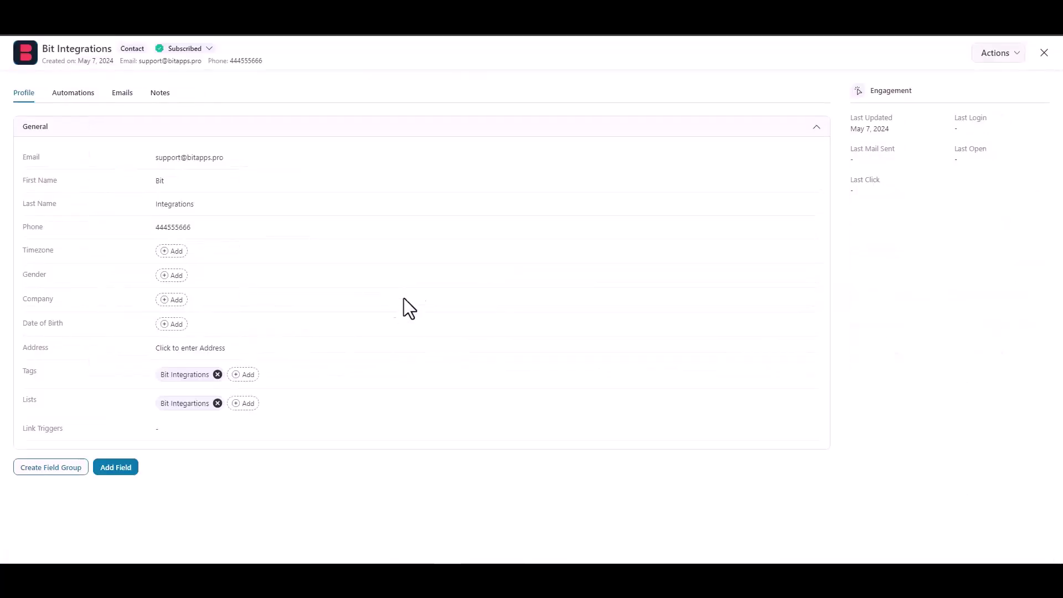